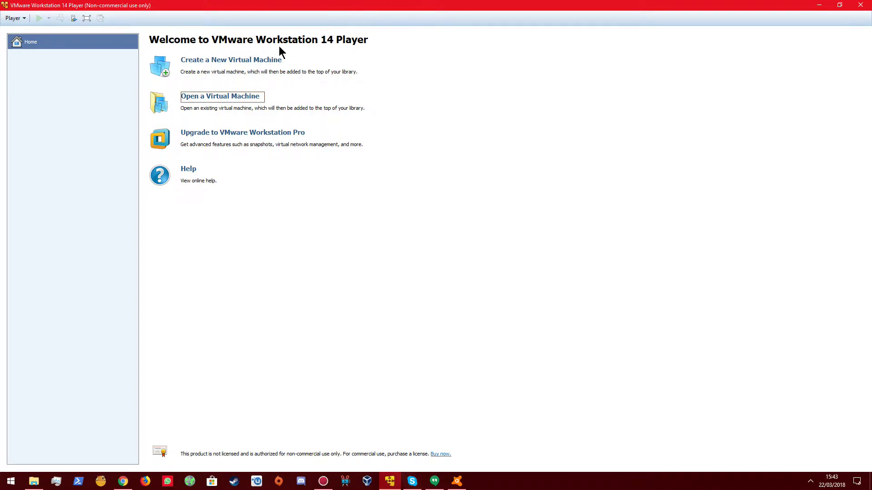
View the Player's version and licence information in the About dialog, then close it.
right_click(30, 5)
left_click(154, 5)
left_click(19, 19)
mouse_move(23, 111)
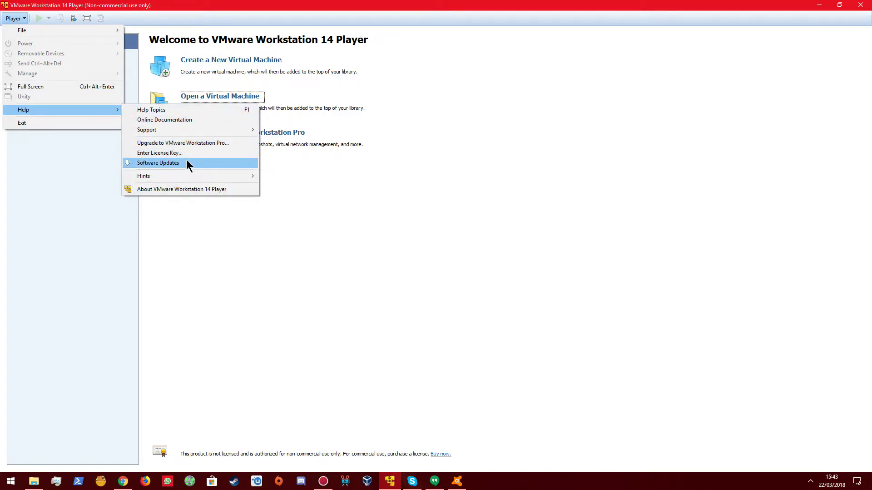
left_click(169, 188)
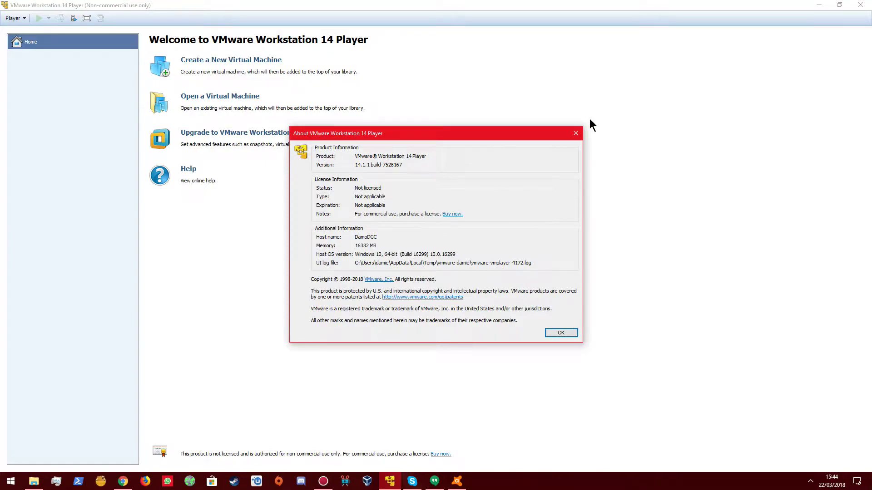
left_click(566, 336)
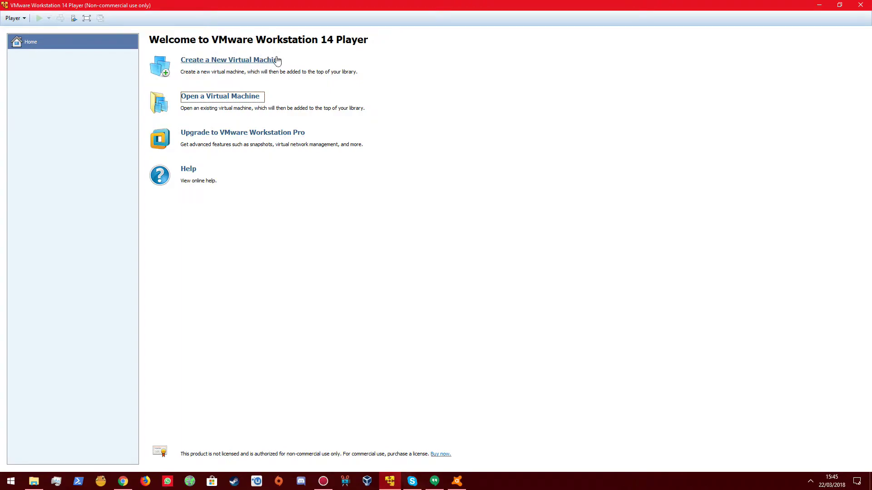
Start a new virtual machine and browse for a different installer disc image, checking Downloads.
left_click(240, 61)
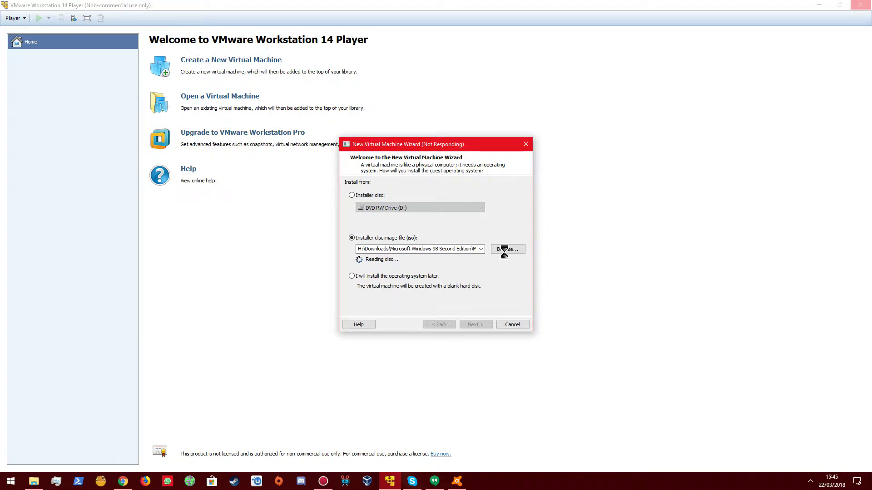
left_click(505, 249)
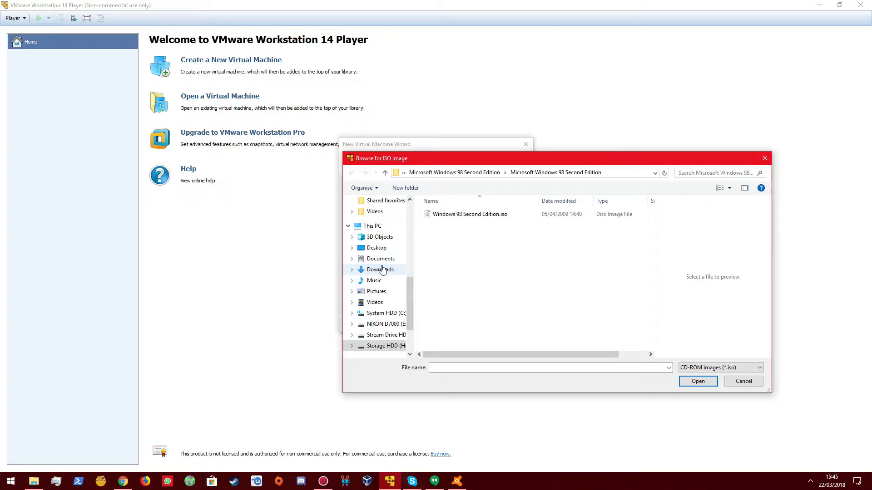
left_click(367, 270)
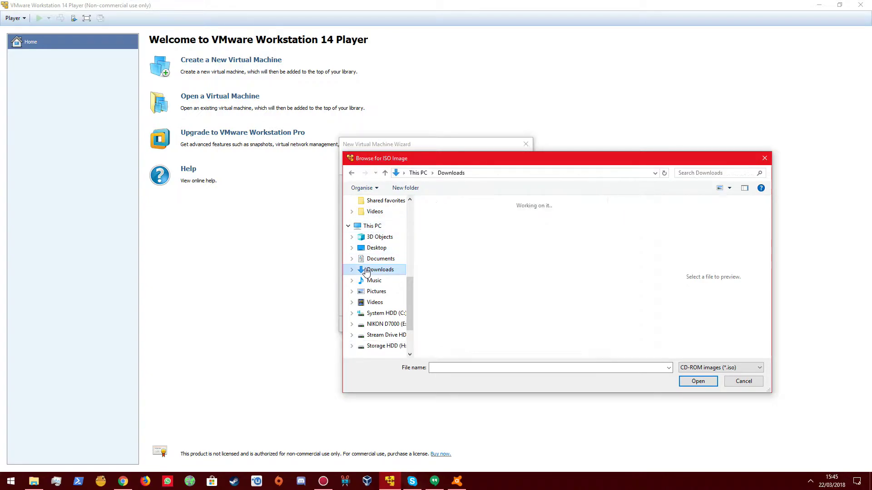
scroll(652, 299, "down", 3)
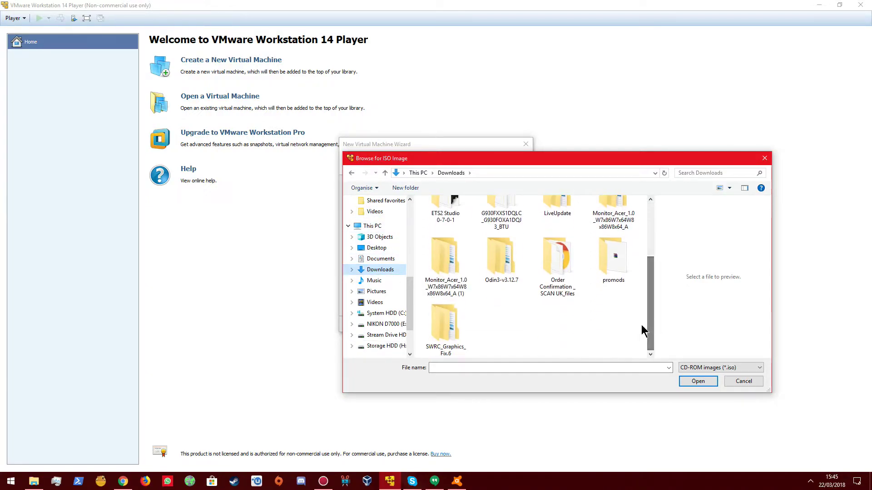
scroll(655, 296, "up", 3)
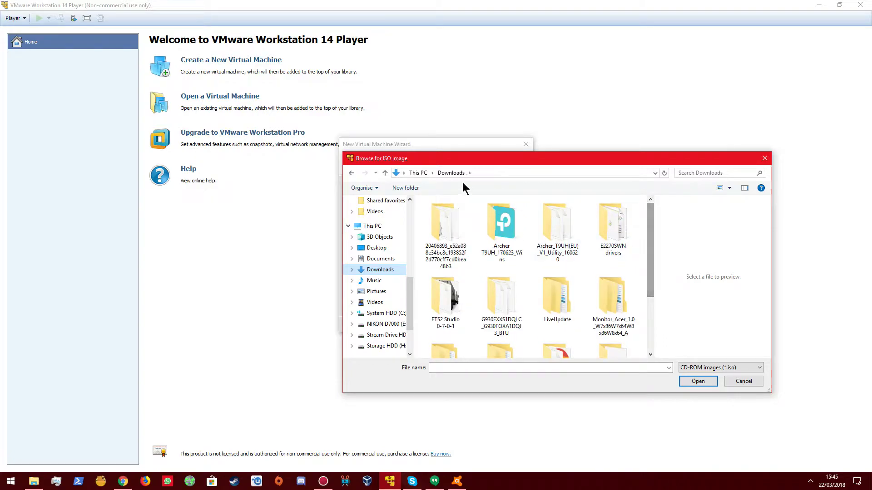
Use Windows 98 Second Edition.iso from Documents as the installer disc image.
left_click(370, 264)
left_click_drag(646, 226, 641, 325)
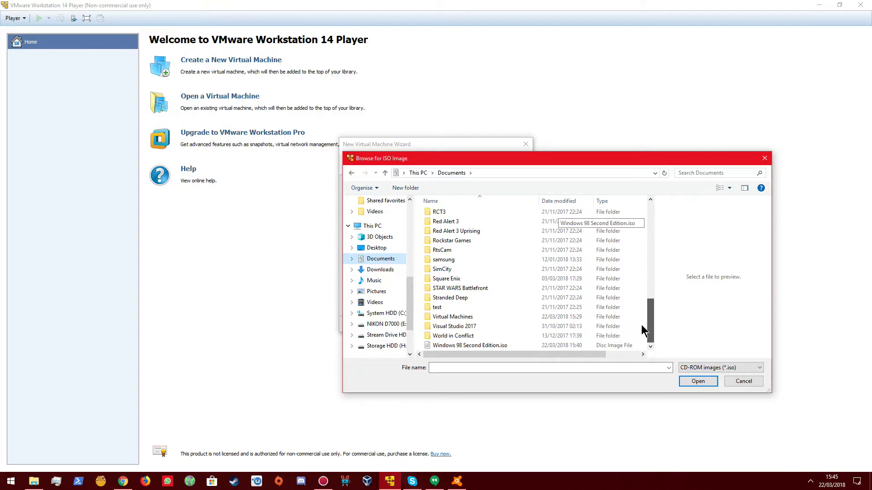
scroll(502, 347, "up", 8)
scroll(646, 335, "down", 8)
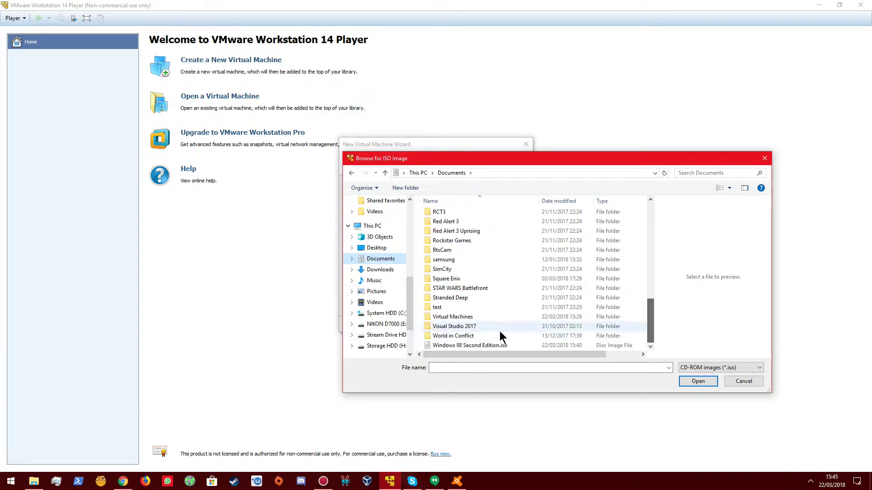
left_click(476, 346)
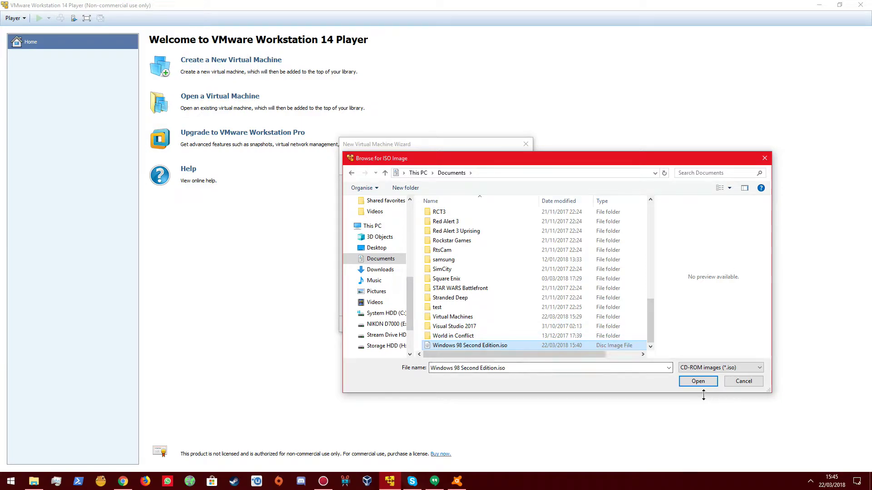
left_click(697, 382)
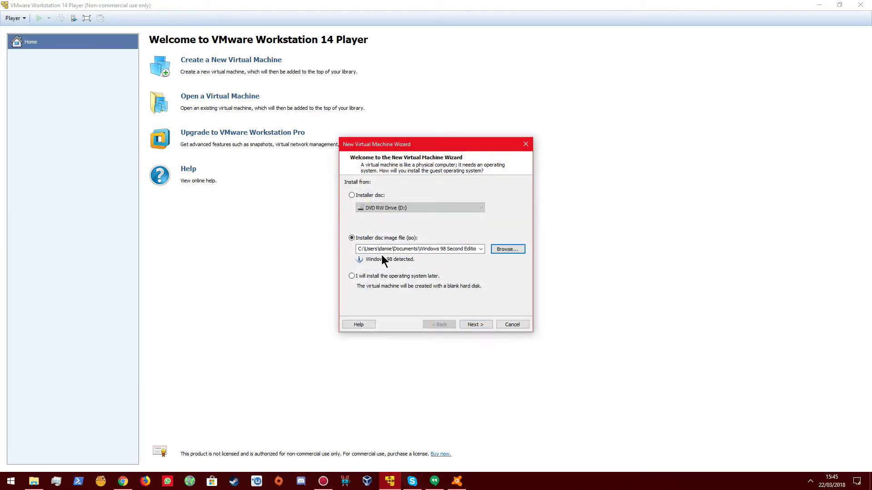
Store the machine in the Virtual Machines folder after deleting the old Windows 98 folder there.
left_click(475, 323)
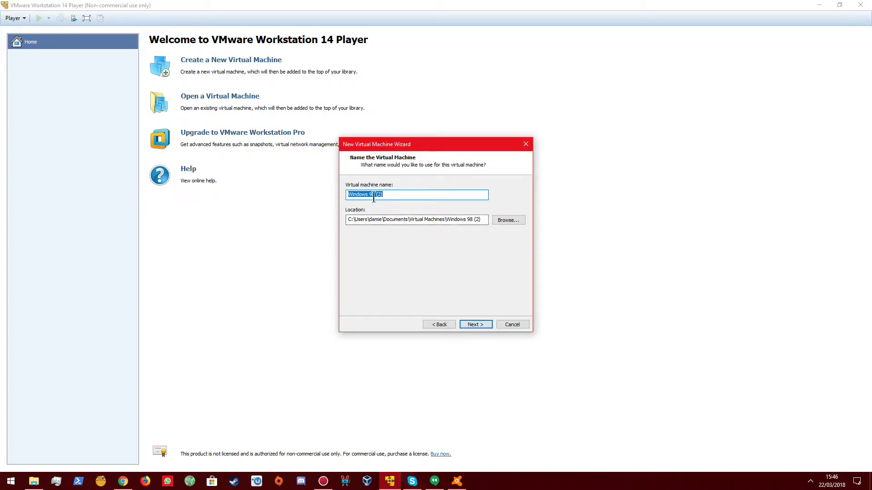
left_click(393, 195)
left_click(503, 220)
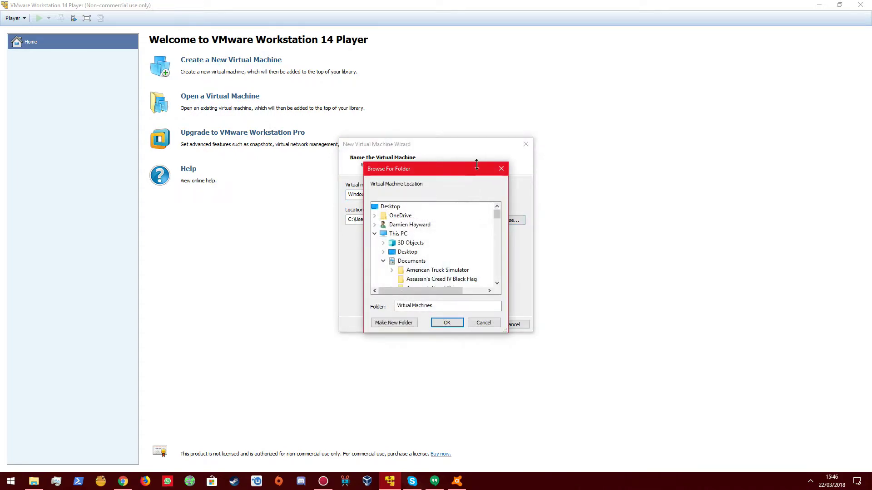
left_click_drag(498, 216, 497, 263)
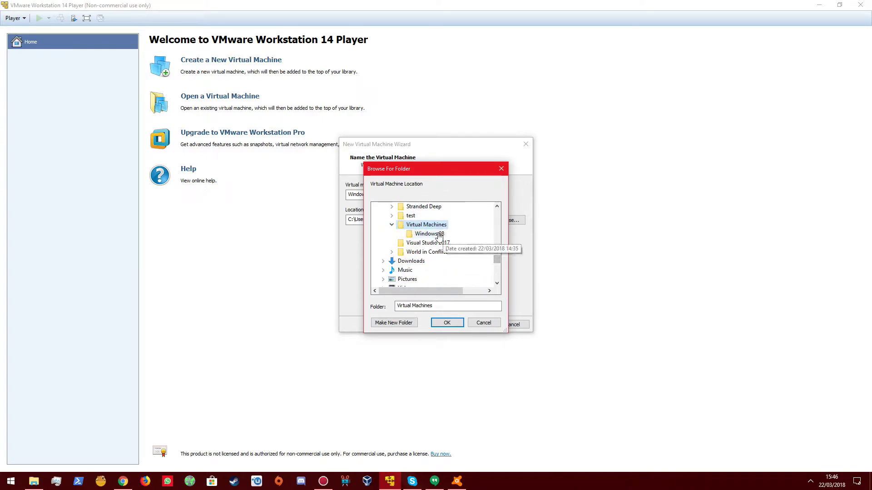
left_click(437, 234)
right_click(437, 233)
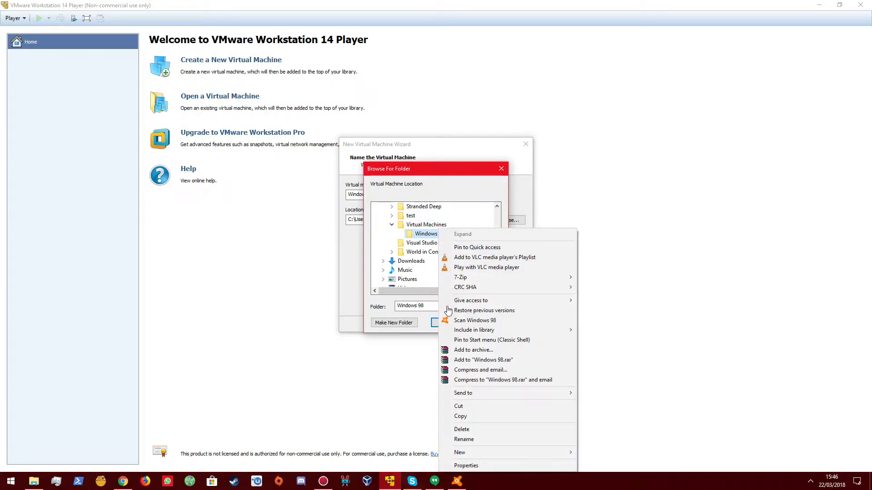
left_click(465, 430)
left_click(470, 279)
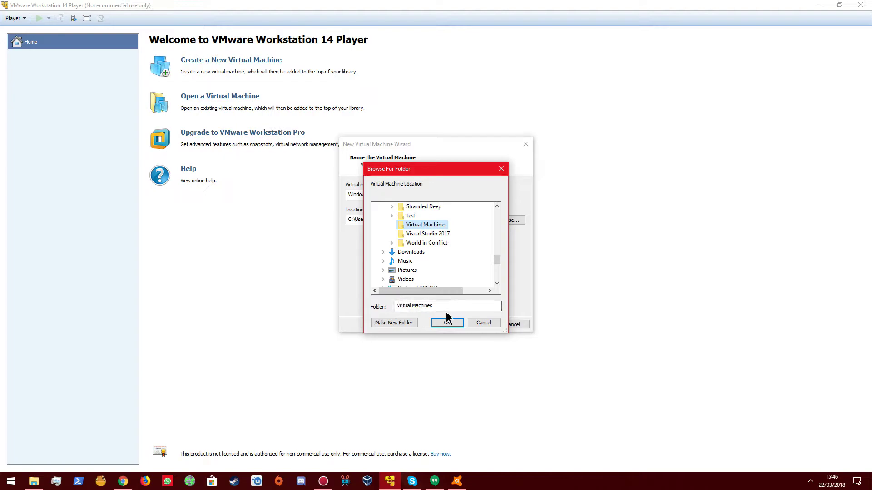
left_click(446, 323)
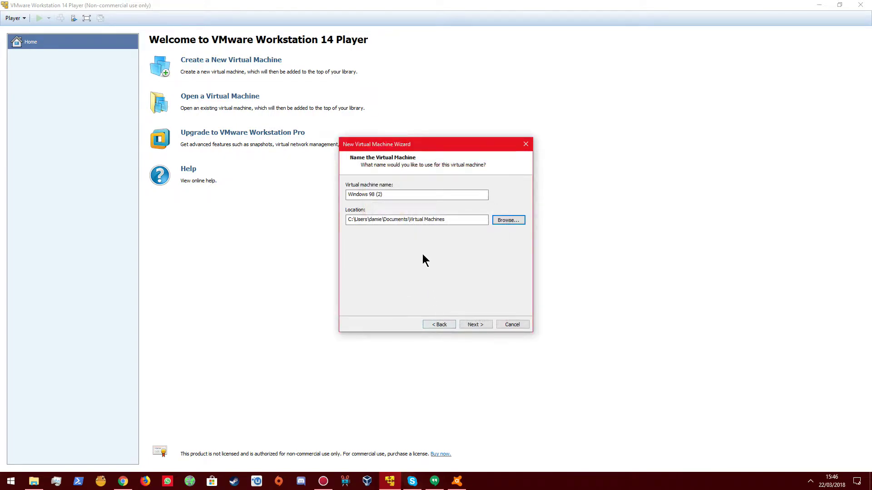
Rename the virtual machine to 'Windows 98 SE'.
left_click(422, 196)
key("BackSpace")
key("BackSpace")
key("BackSpace")
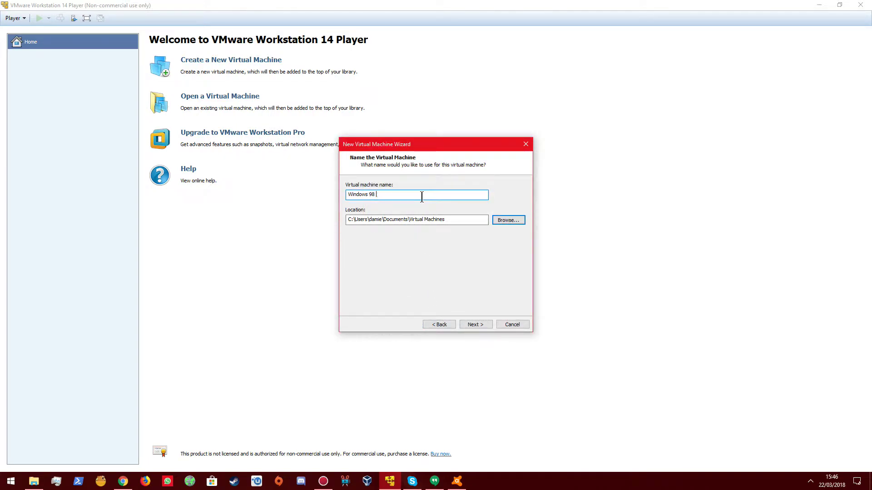
type("SE")
Set a 98.8 GB virtual disk stored as a single file and open Customize Hardware.
left_click(486, 324)
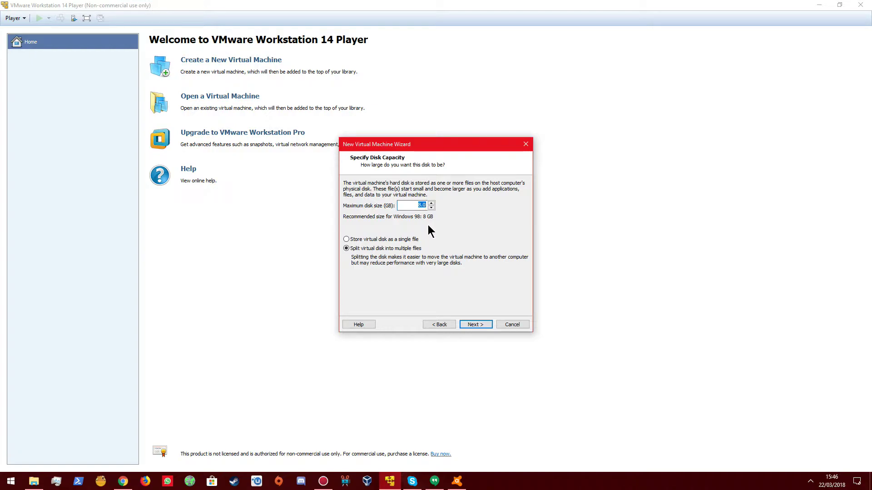
type("98.8")
left_click(356, 240)
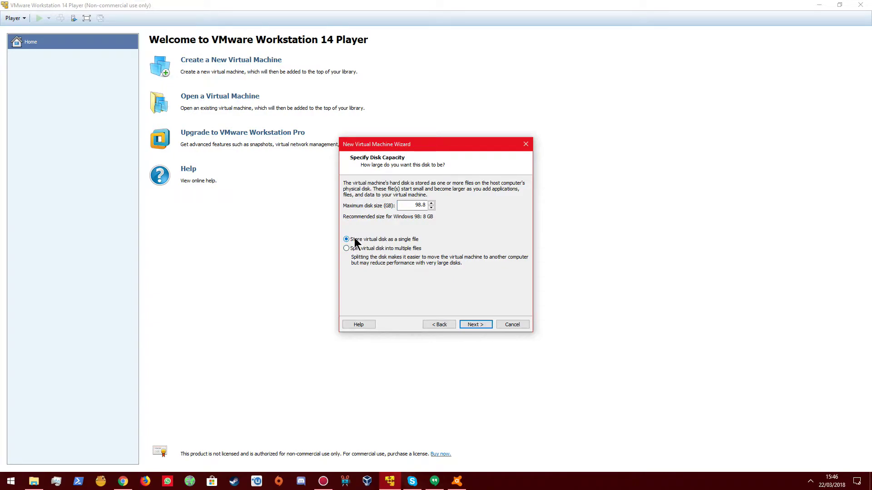
left_click(471, 325)
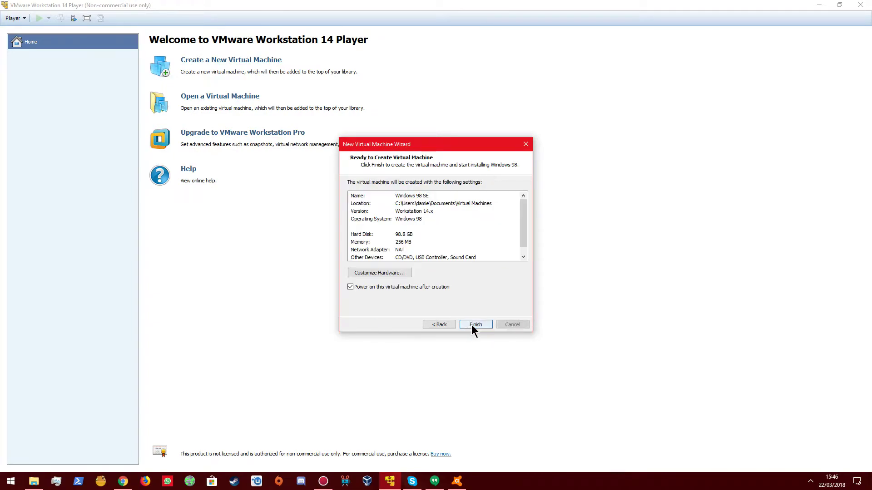
left_click(391, 274)
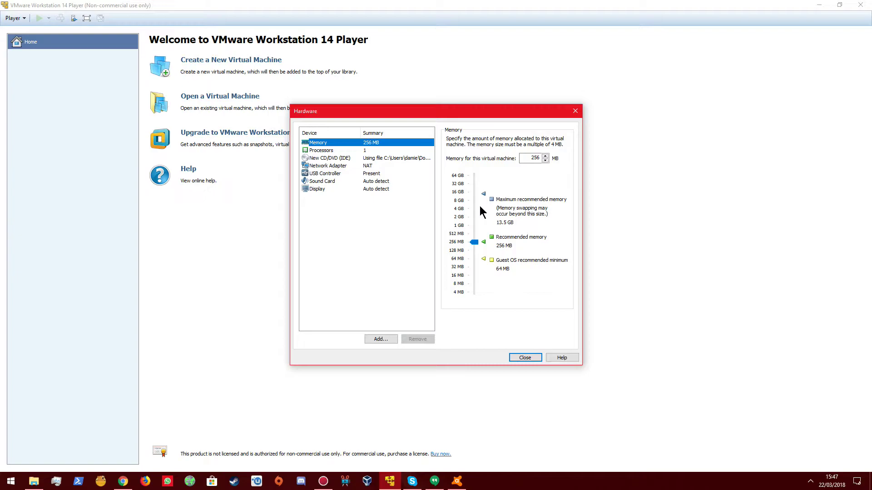
Raise memory to 512 MB and enable Intel VT-x/EPT and CPU performance counter virtualization.
left_click(474, 243)
left_click_drag(477, 241, 476, 232)
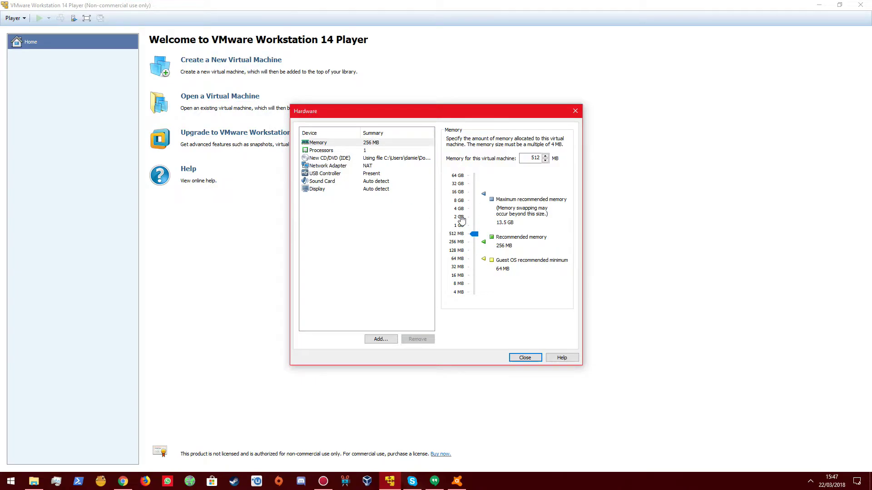
left_click(324, 150)
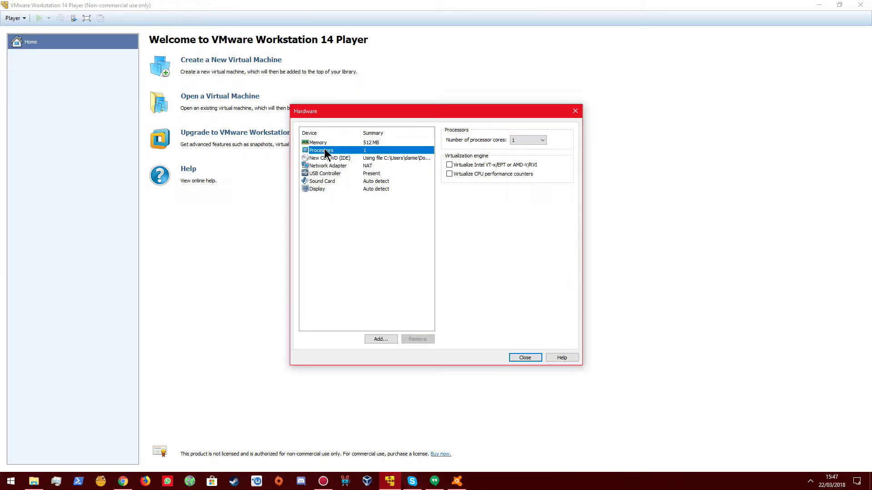
left_click(454, 164)
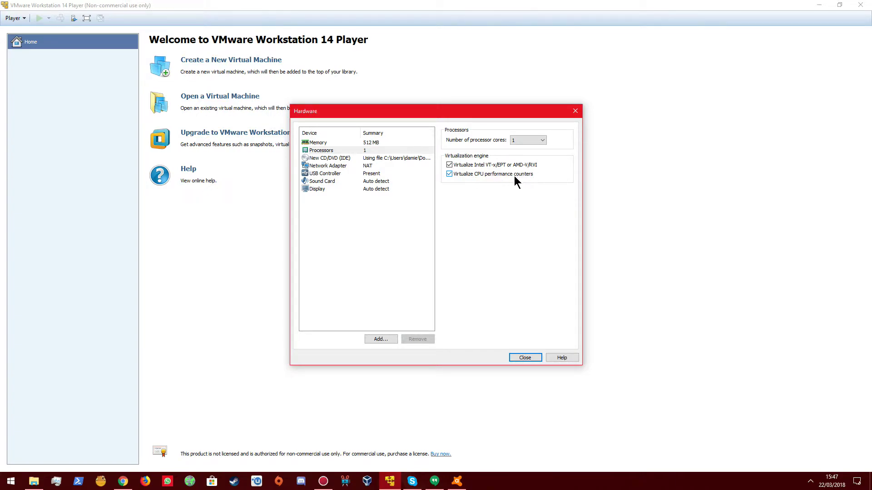
left_click(334, 160)
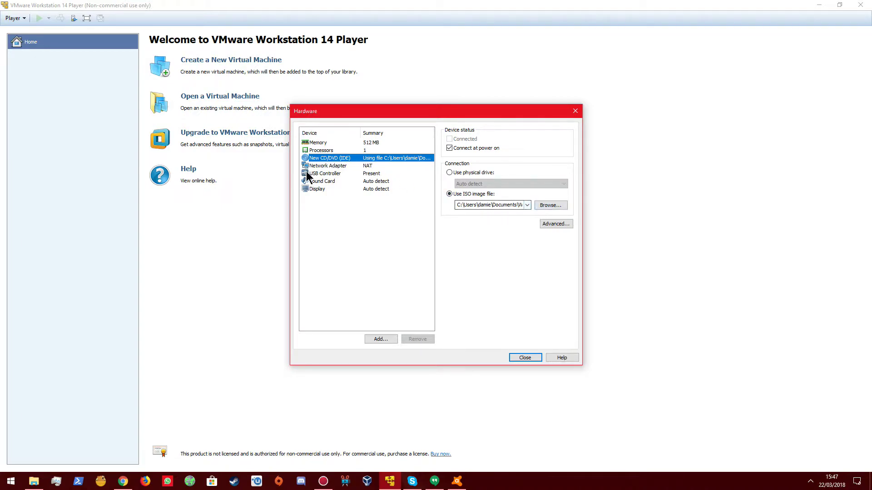
left_click(338, 167)
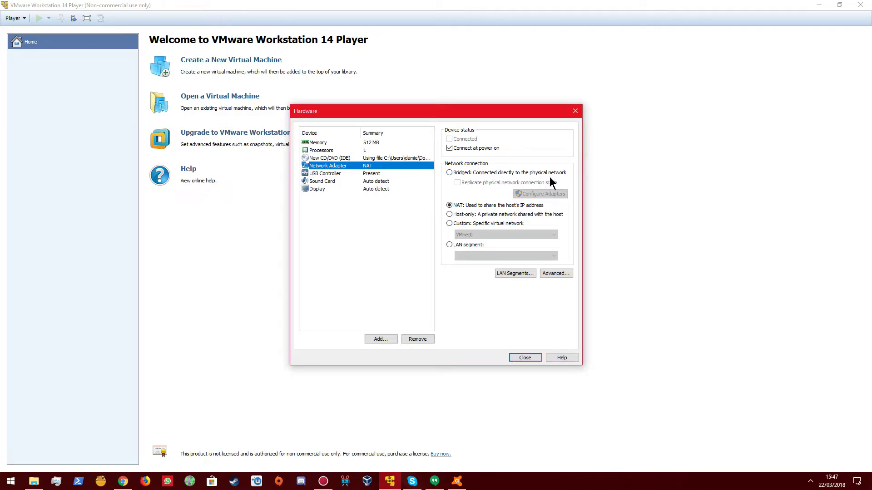
left_click(331, 174)
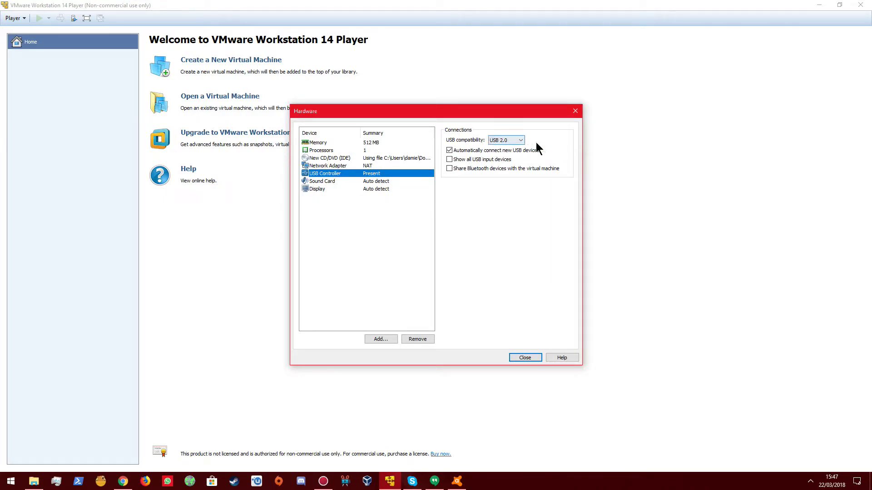
left_click(324, 182)
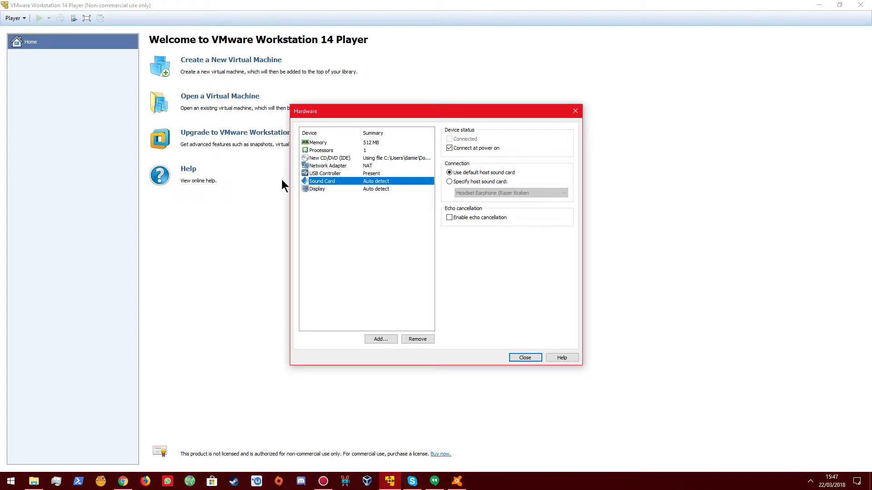
left_click(324, 190)
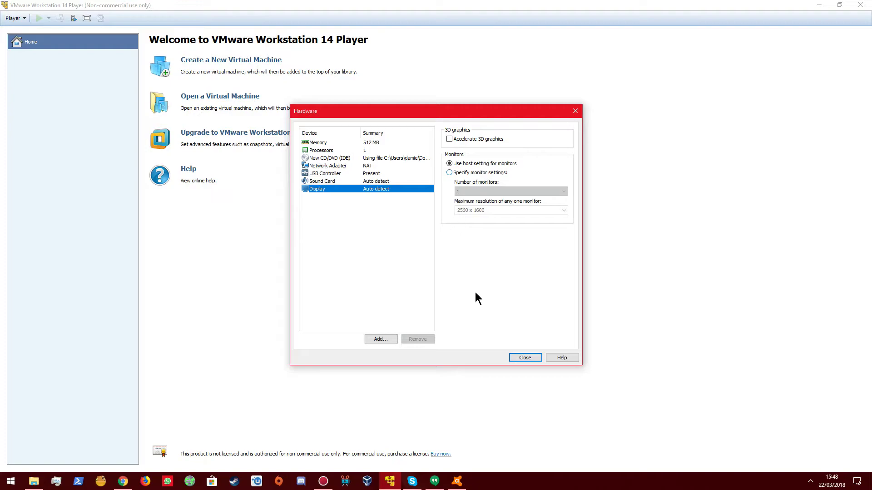
Close the Hardware settings and finish the wizard to create and power on Windows 98 SE.
left_click(524, 359)
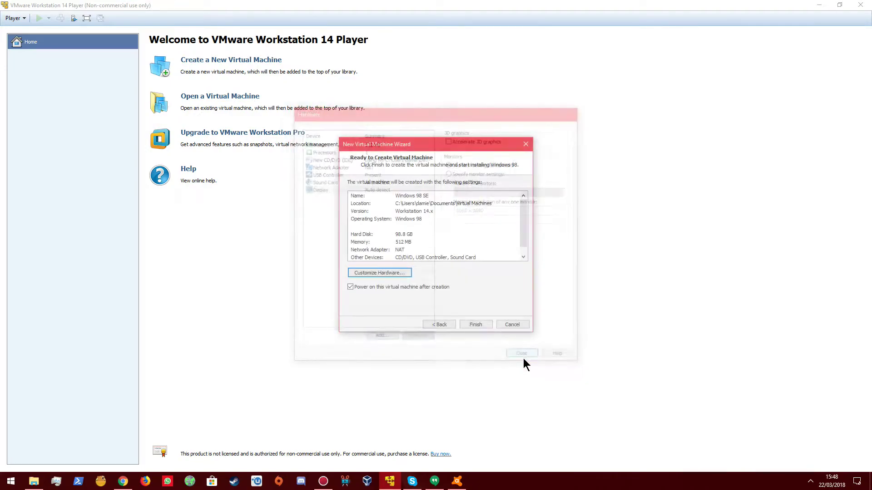
left_click(476, 324)
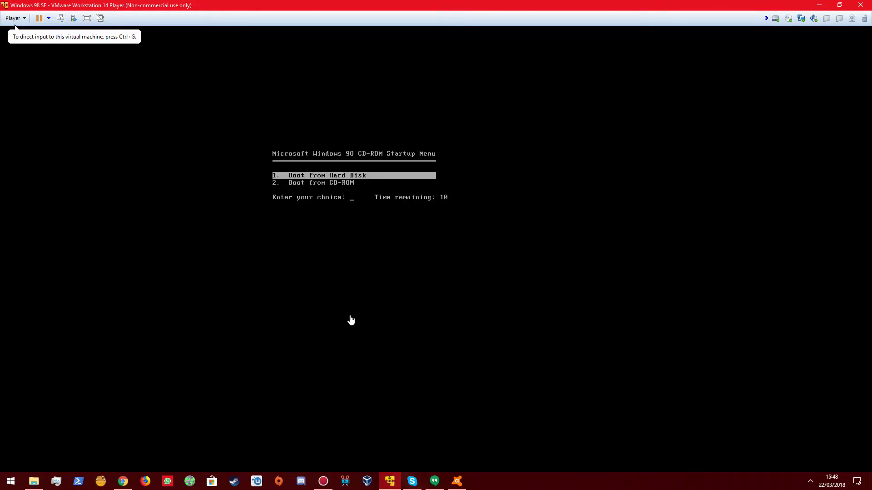
Power off the running VM and close File Explorer and Skype.
left_click(861, 5)
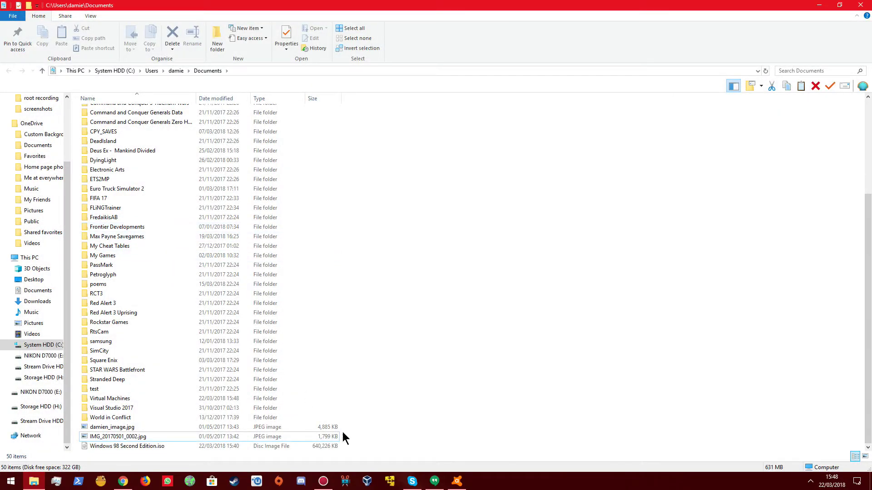
left_click(393, 482)
left_click(860, 5)
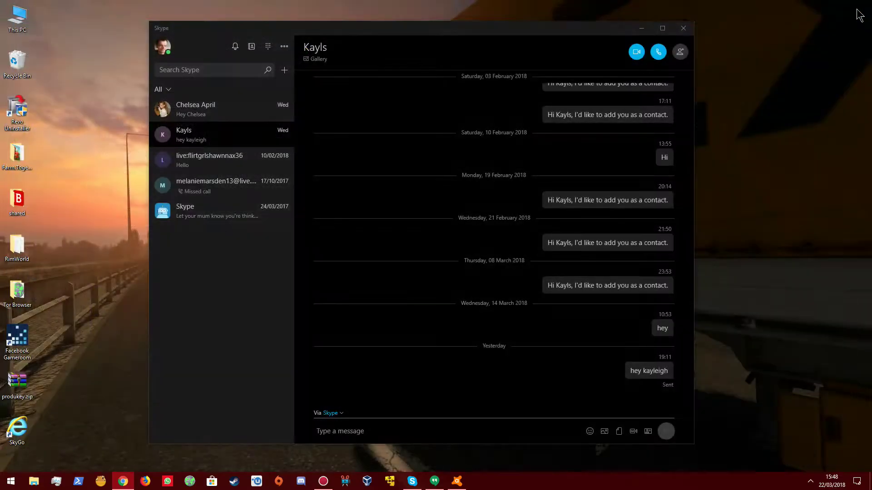
left_click(692, 29)
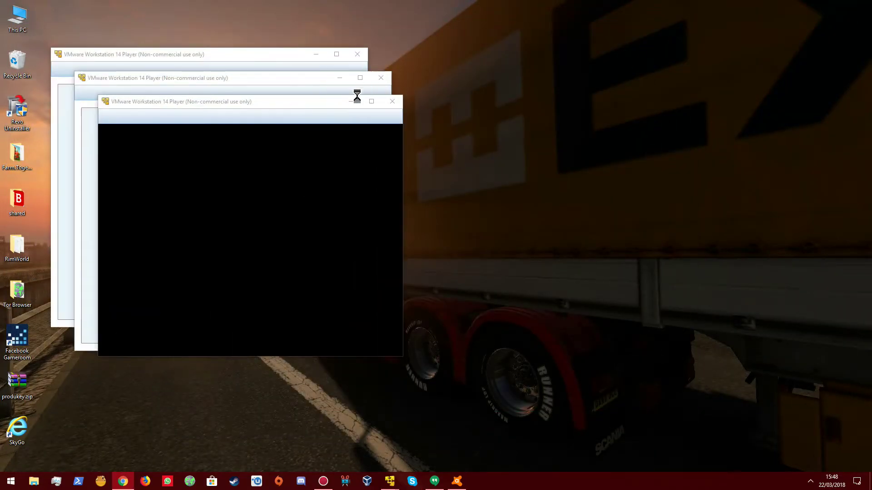
Close the duplicate Player windows and bring up the Windows 98 SE machine's actions.
left_click(380, 78)
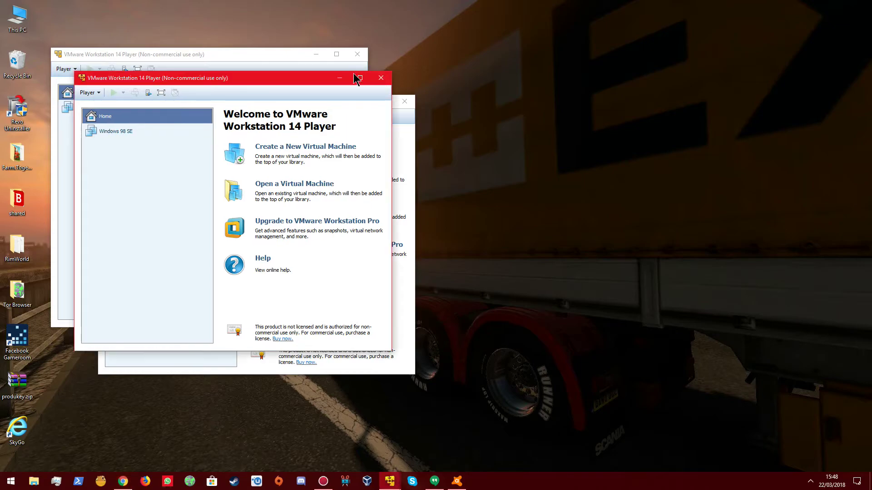
left_click(356, 54)
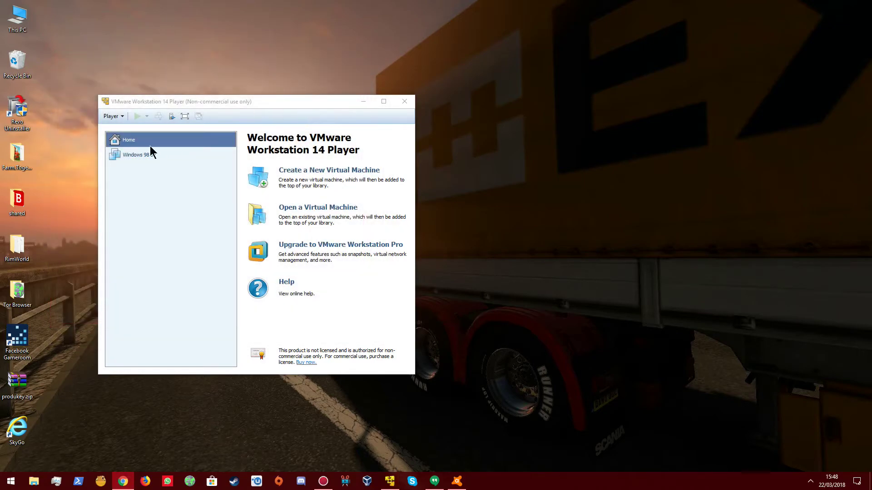
left_click(136, 154)
right_click(123, 154)
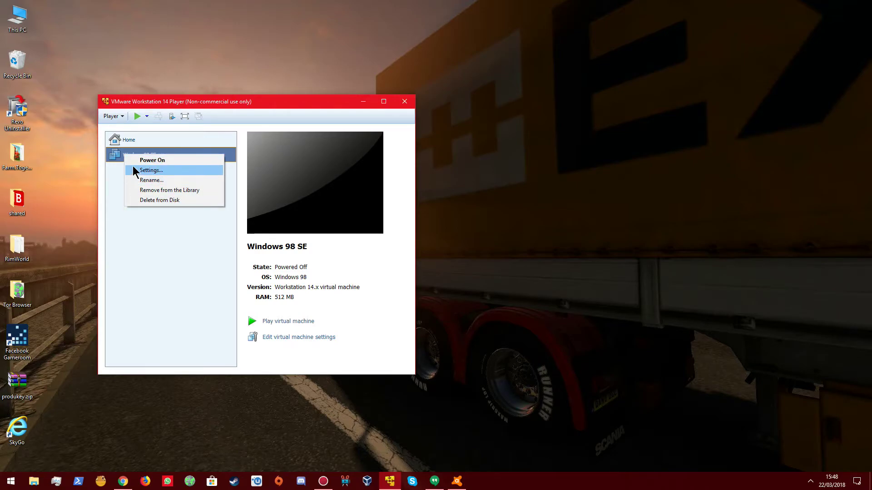
Maximize Player and open Windows 98 SE settings to view its 98.8 GB hard disk.
left_click(384, 101)
right_click(26, 62)
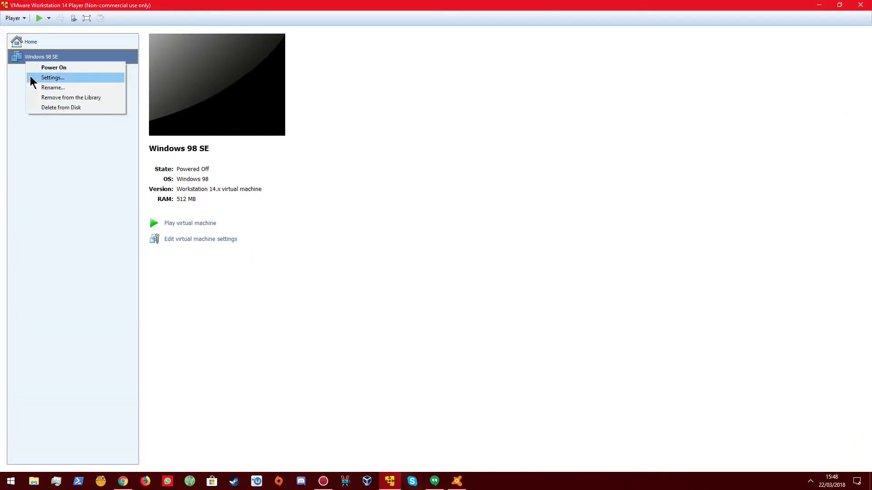
left_click(34, 77)
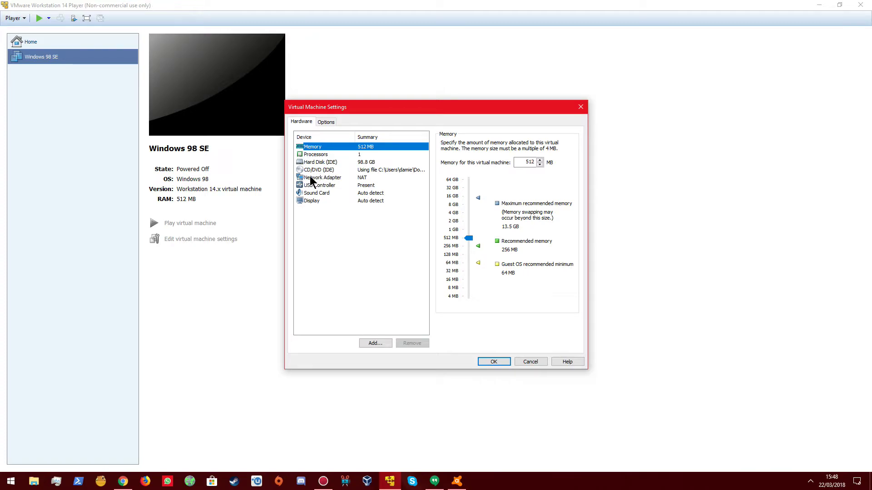
left_click(310, 163)
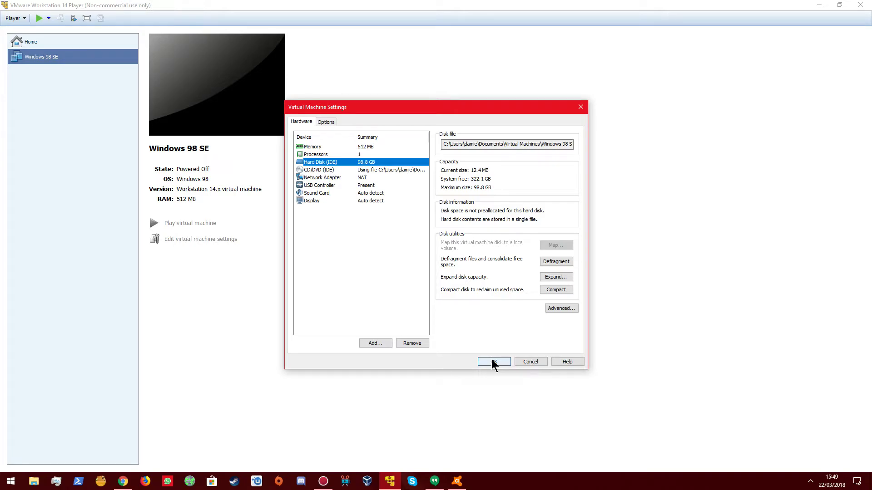
Close the settings, boot the VM from CD-ROM and start Windows 98 Setup.
left_click(492, 361)
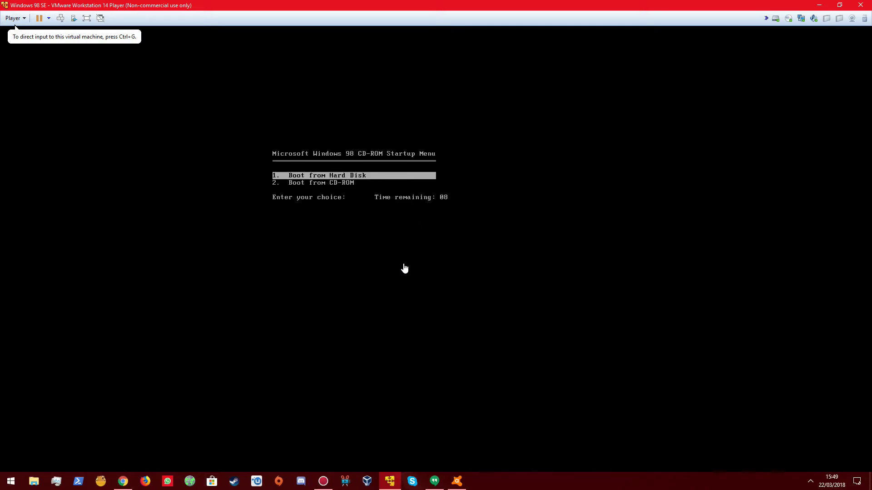
left_click(405, 268)
key("Down")
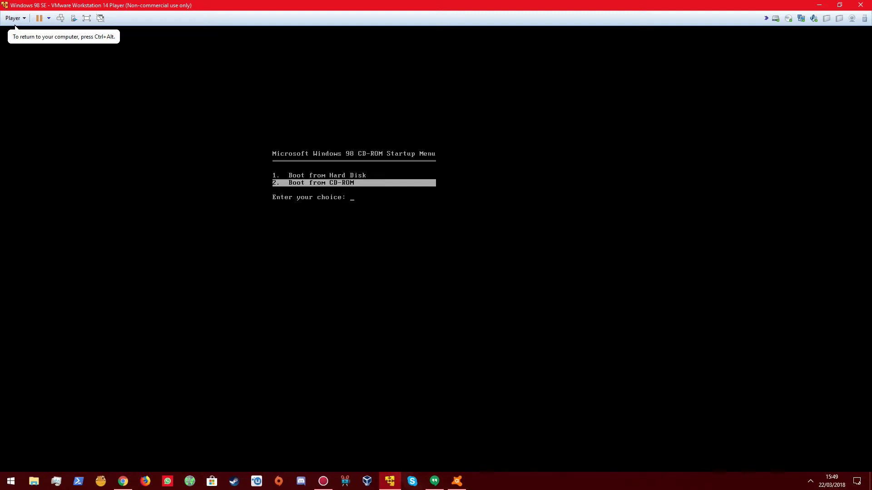
key("Return")
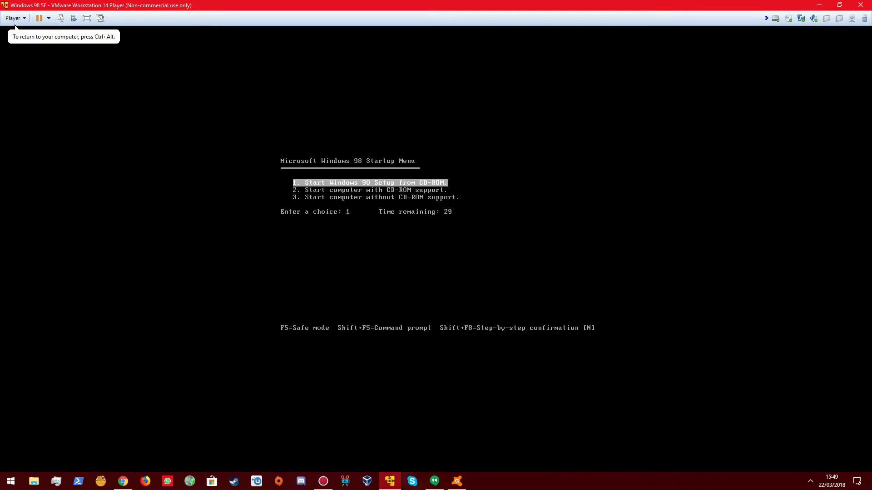
key("Return")
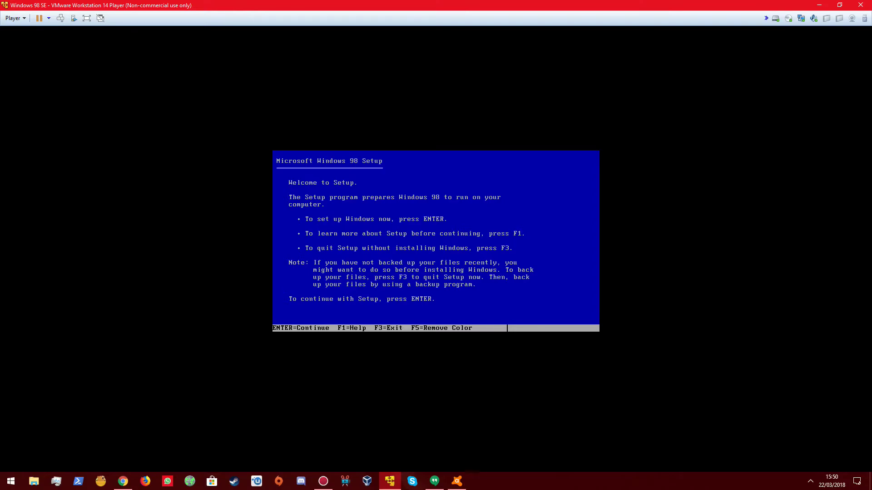
Configure the unallocated disk space with large disk support and let Setup restart the VM.
key("Return")
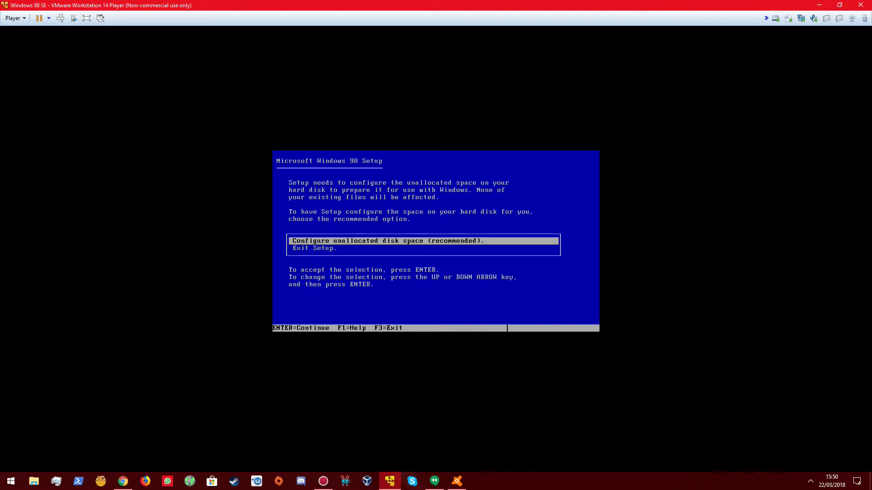
key("Return")
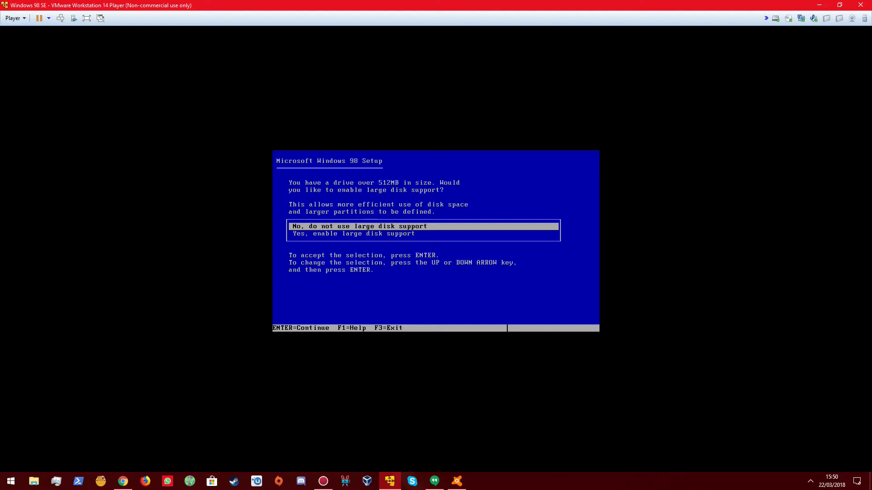
key("Down")
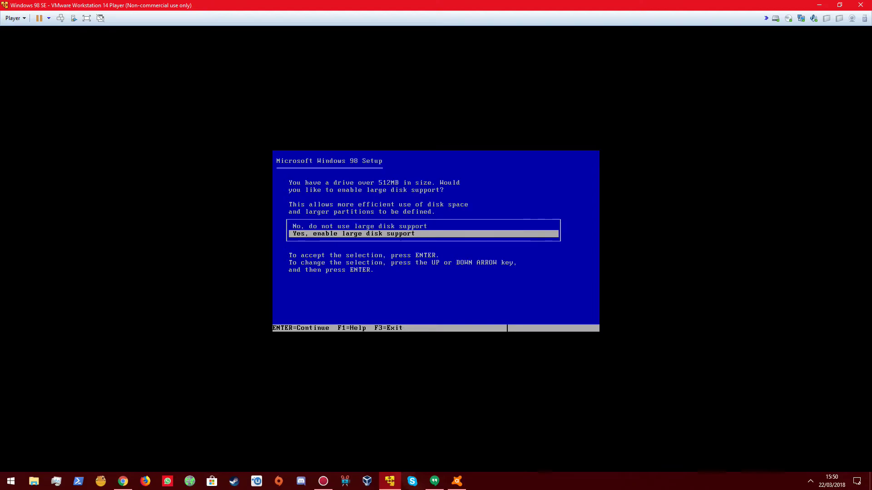
key("Return")
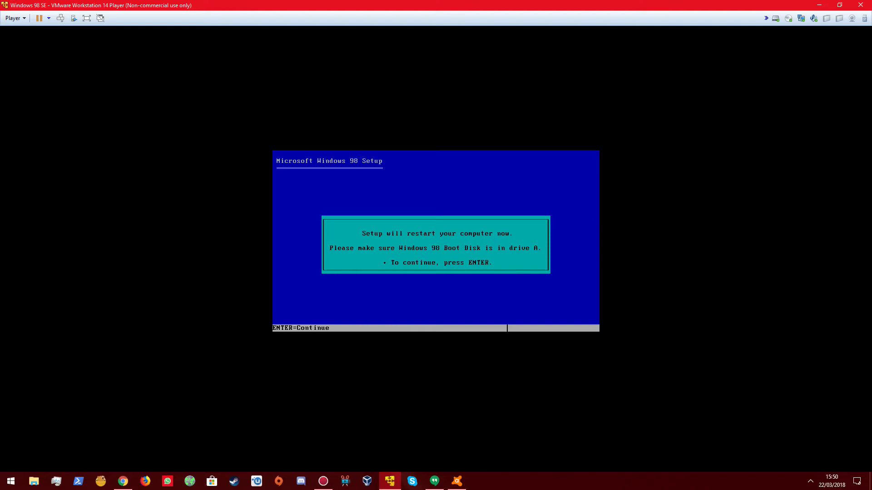
key("Return")
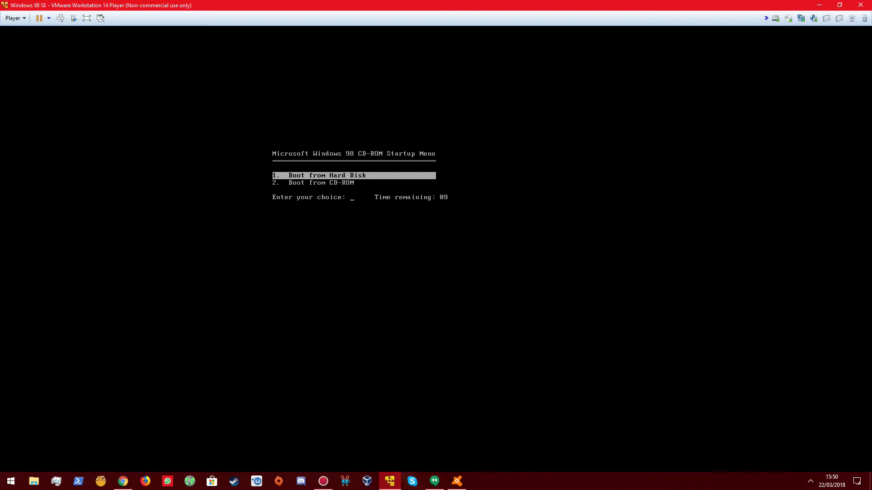
Boot again from CD-ROM and start Windows 98 Setup from the CD-ROM.
key("Down")
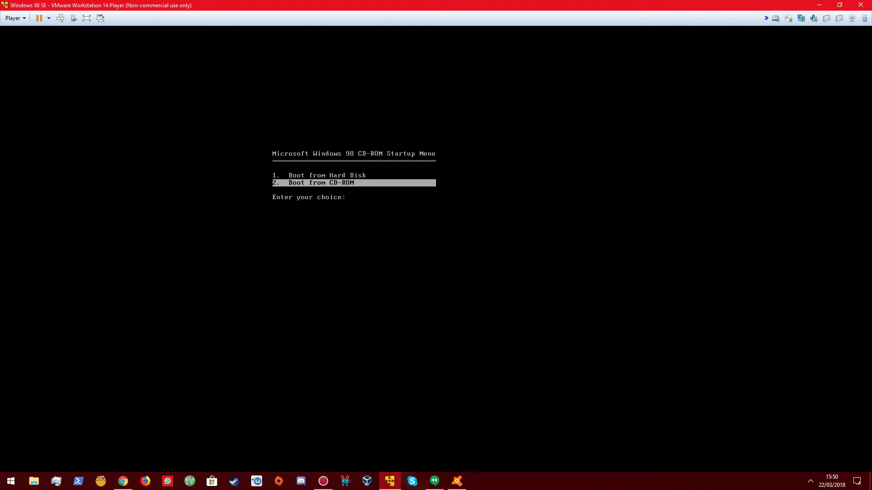
key("Return")
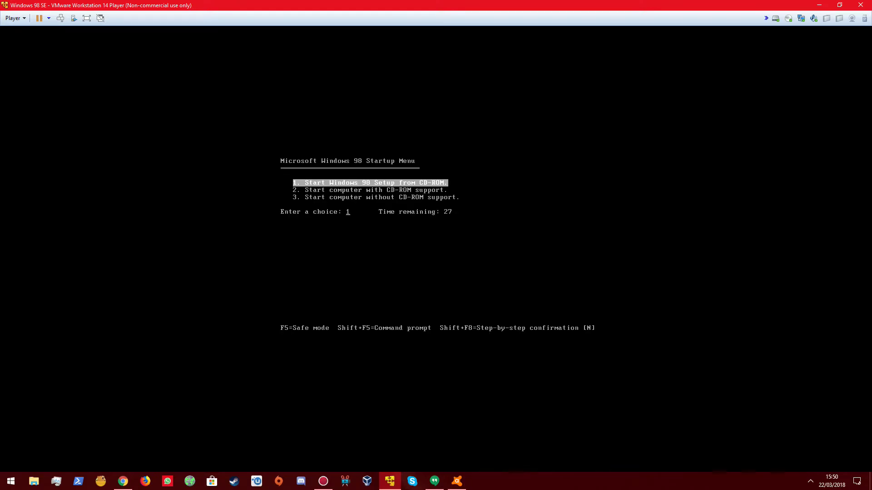
key("Return")
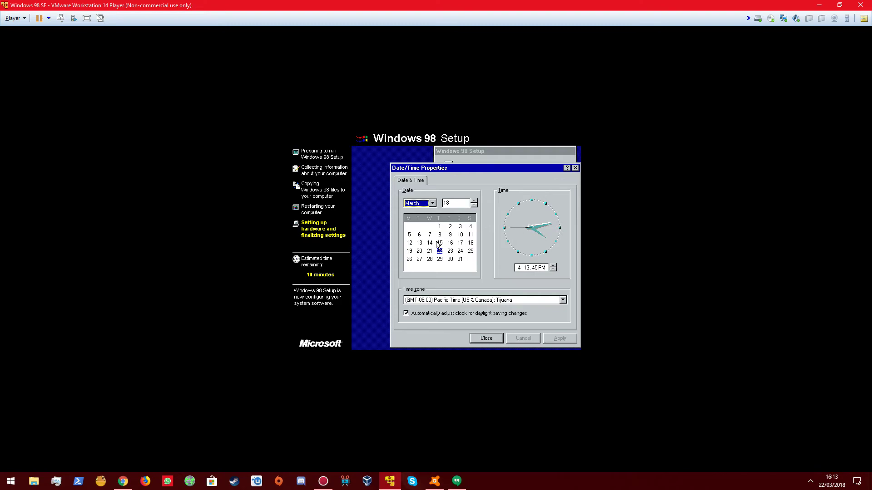
Set the time zone to (GMT) Greenwich Mean Time with the date on day 22, year 18, and apply it.
left_click(462, 300)
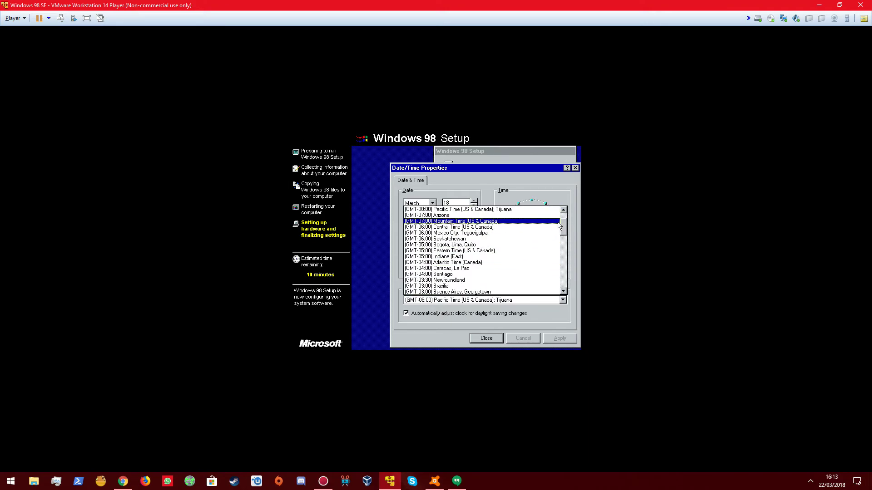
scroll(481, 250, "down", 4)
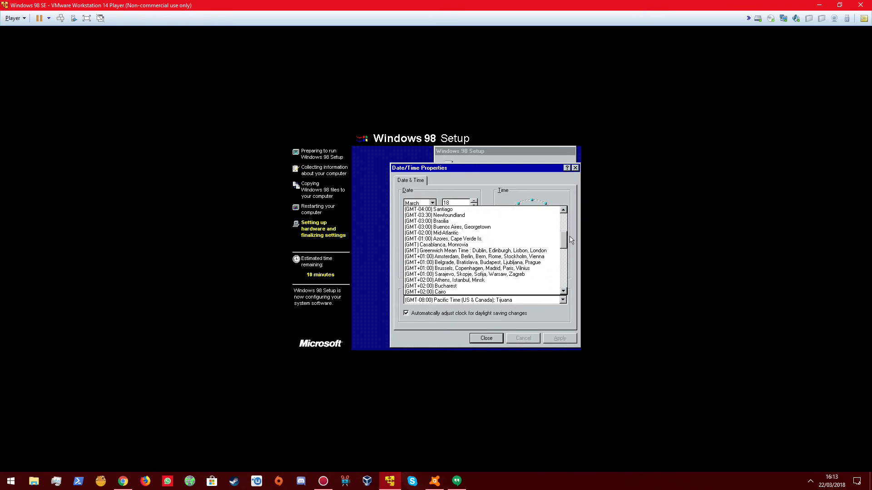
left_click(522, 250)
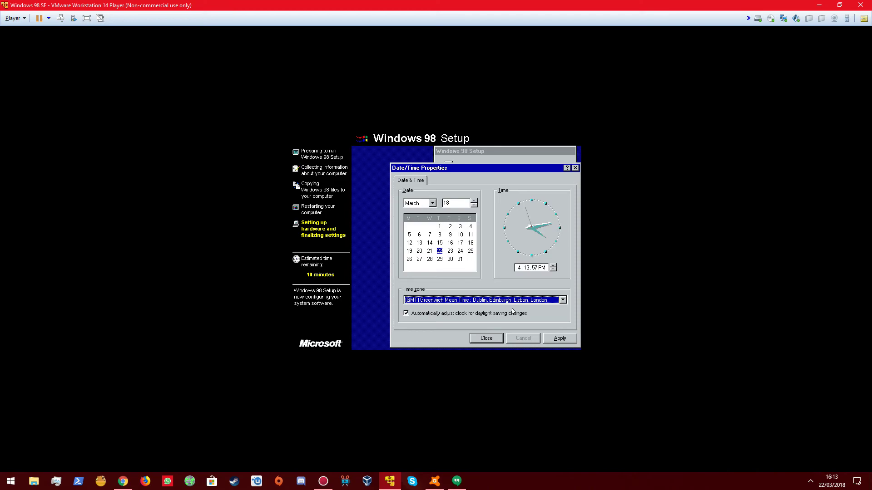
left_click(440, 252)
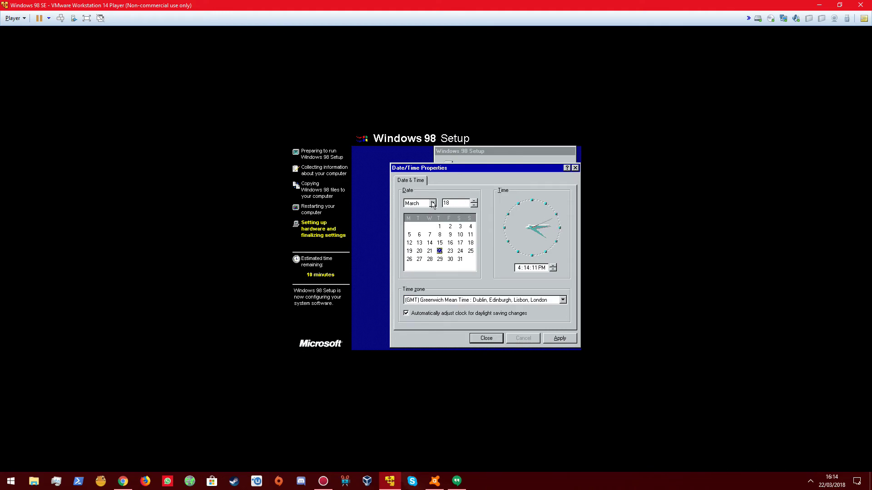
left_click(457, 203)
left_click(567, 338)
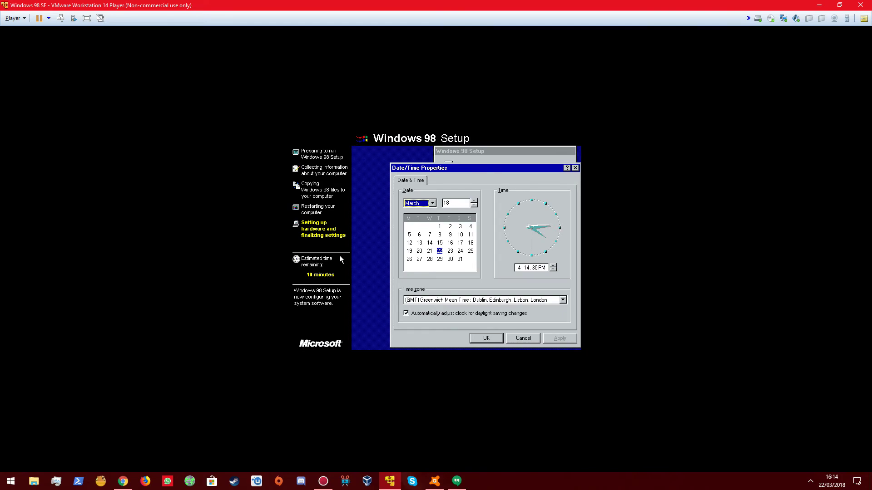
left_click(486, 339)
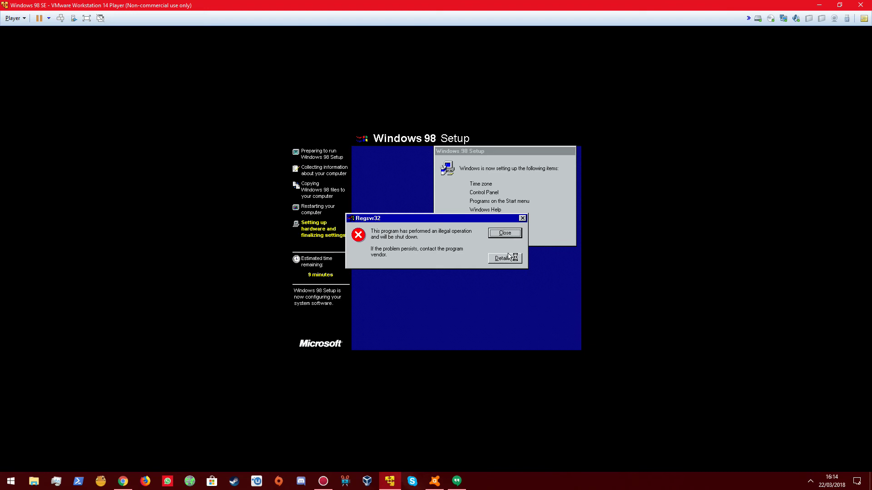
Expand the Regsvr32 error's Details and scroll through its register and stack dump.
left_click(507, 258)
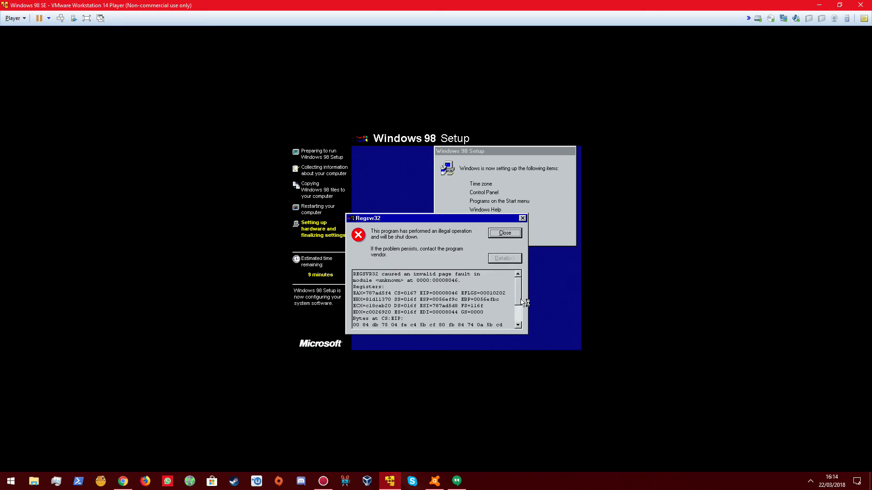
left_click(517, 324)
left_click(518, 324)
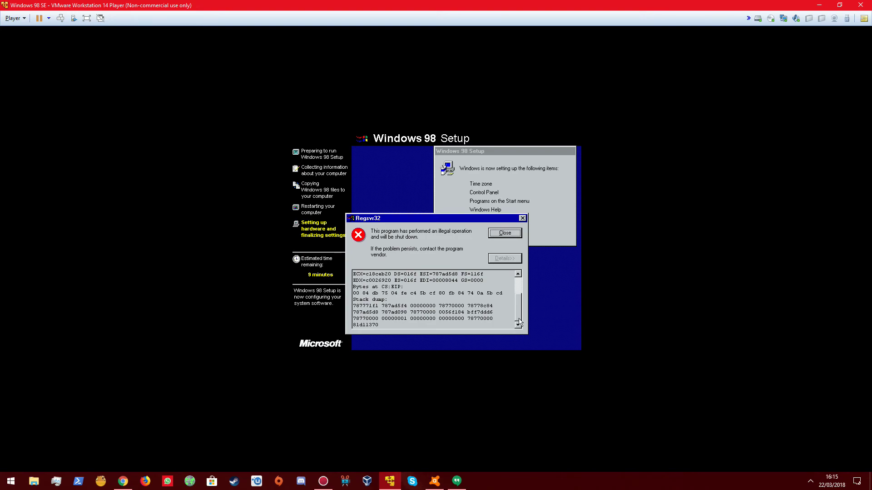
left_click(518, 273)
scroll(520, 299, "up", 1)
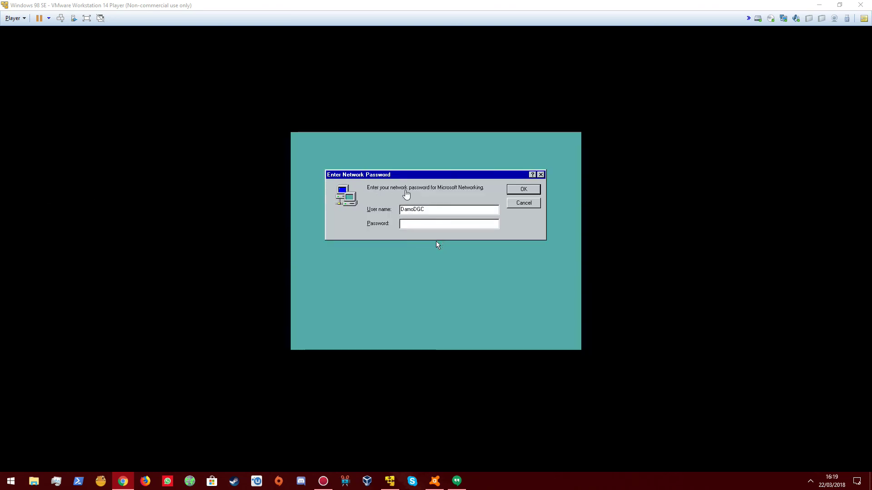
Submit the Enter Network Password prompt with the password field left empty.
left_click(404, 195)
left_click(527, 191)
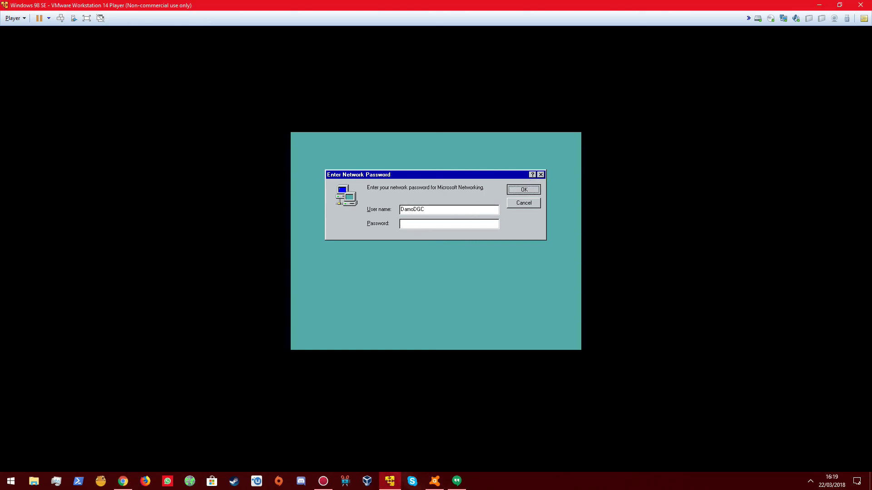